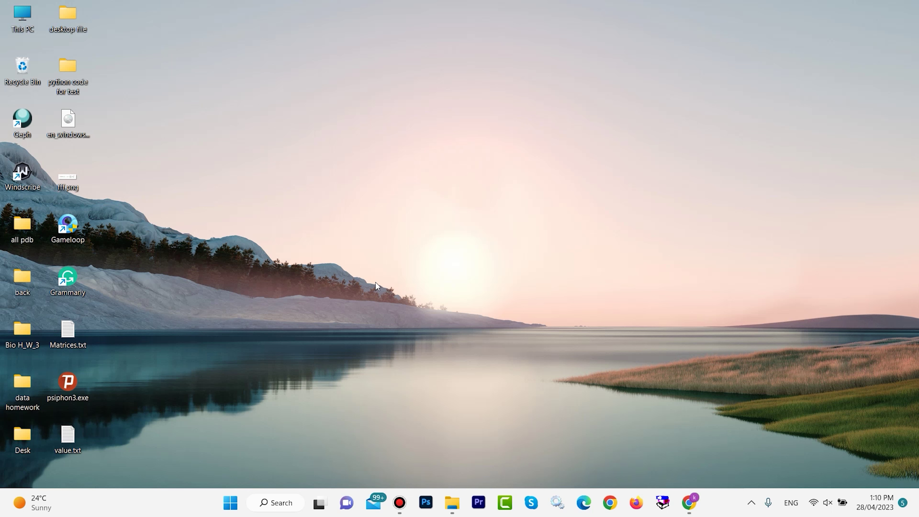
Search Windows for 'game bar' and launch Xbox Game Bar from the best match
click(279, 506)
click(280, 506)
click(280, 506)
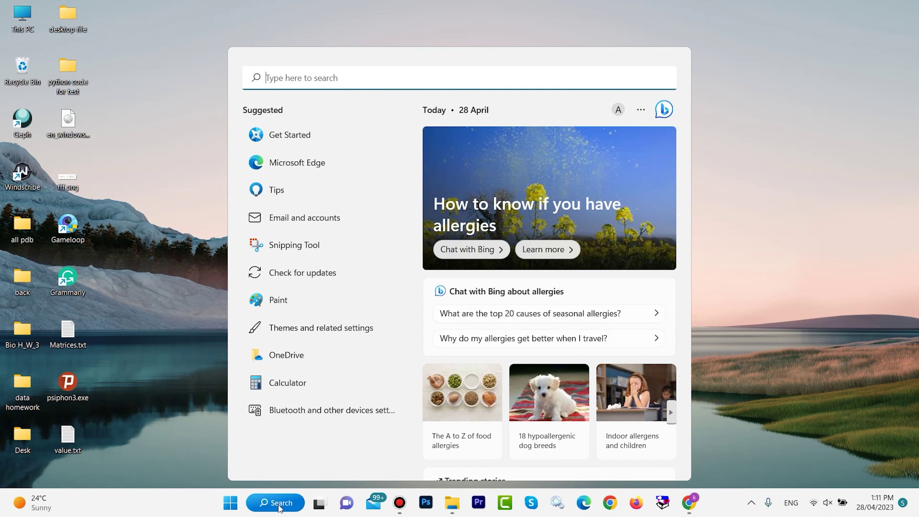
text(game bar)
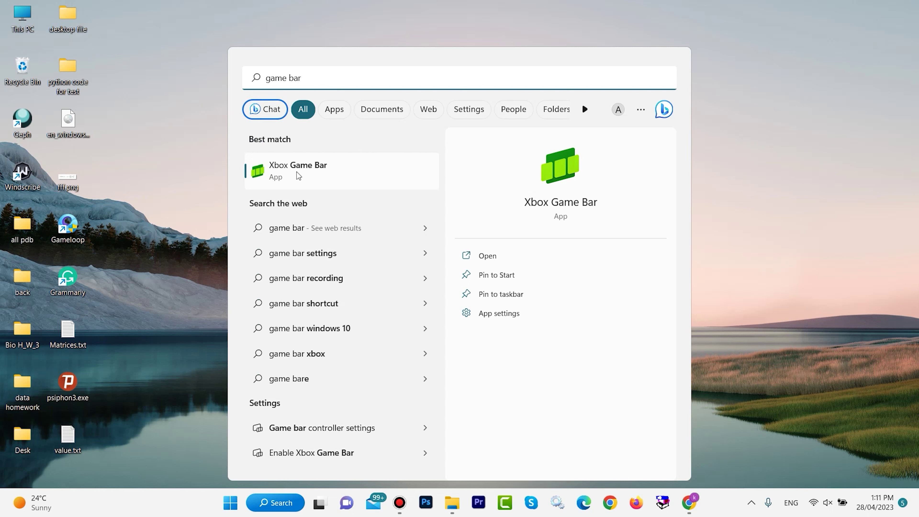
click(279, 172)
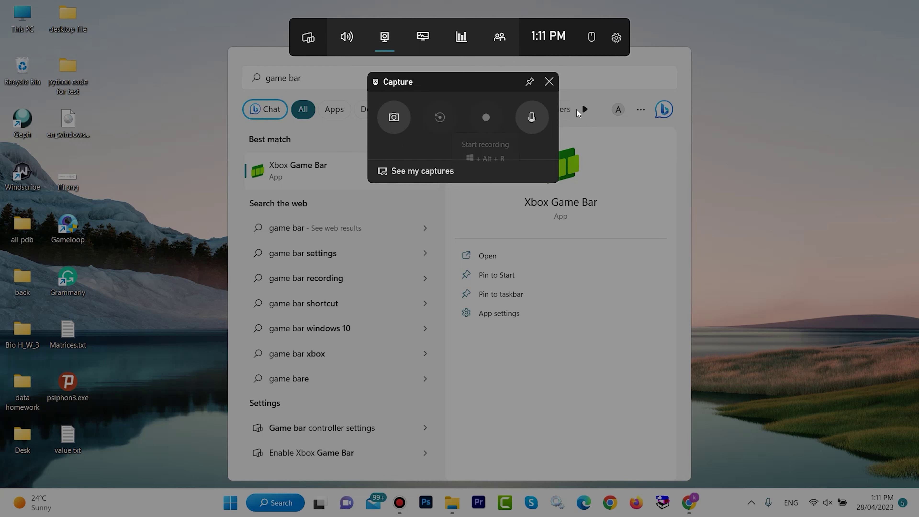
Dismiss Game Bar and search, reopen the Capture widget with Win+G, then close it
click(733, 94)
click(738, 117)
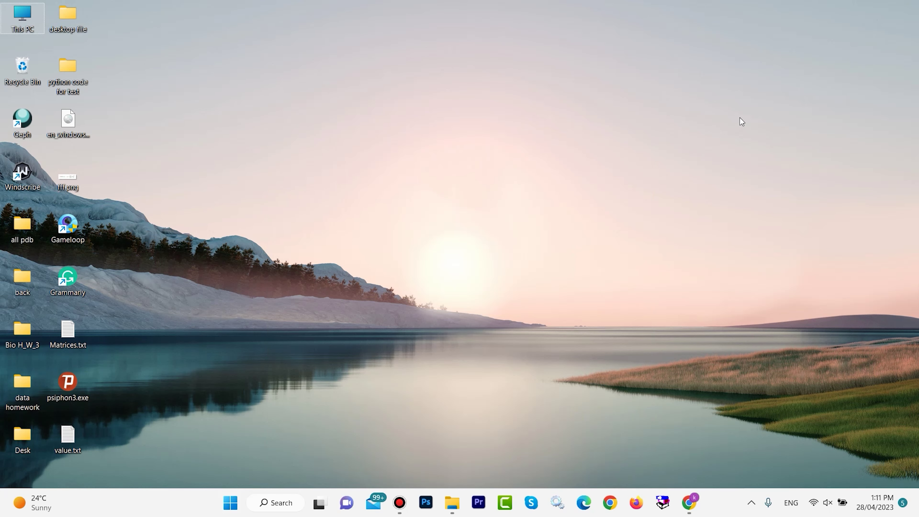
key(super+g)
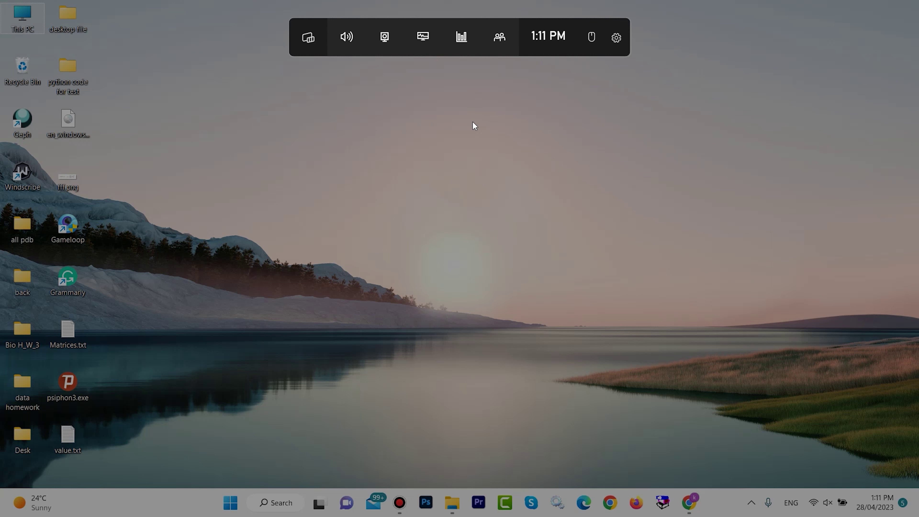
click(385, 37)
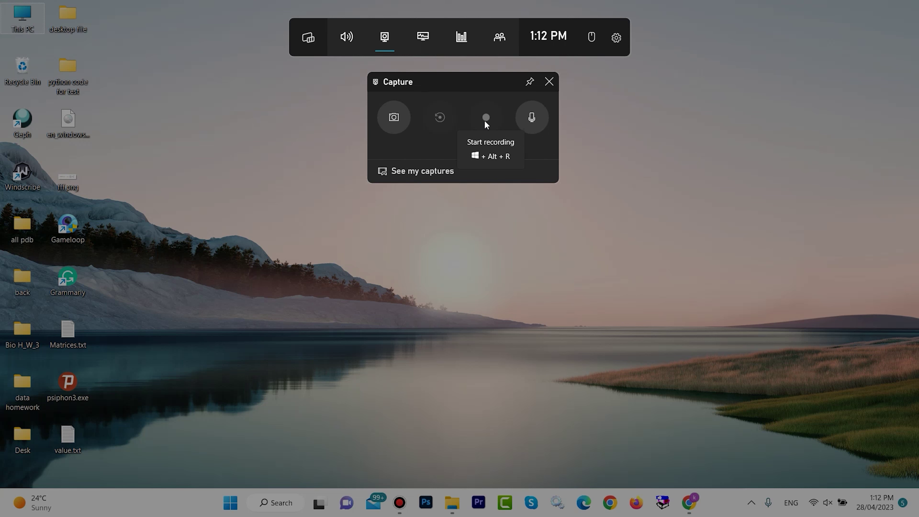
click(740, 118)
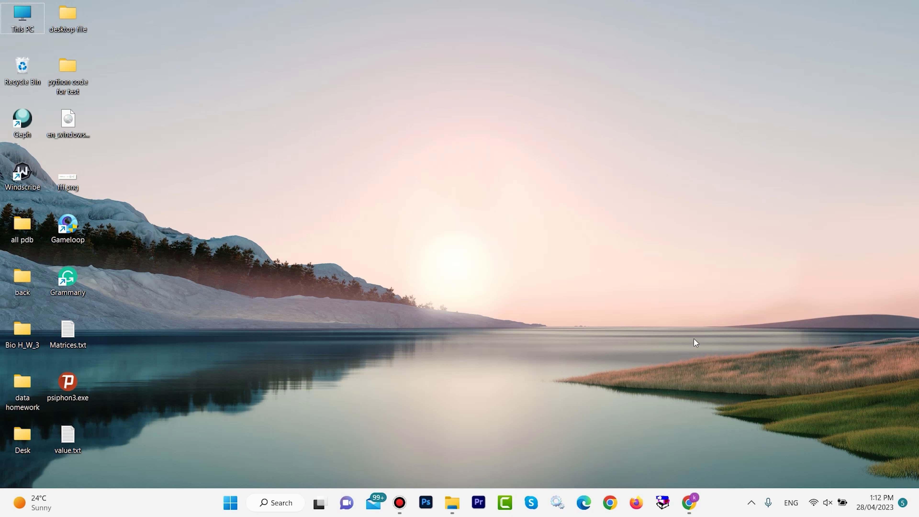
Restore the Chrome car game window and summon Game Bar over it with Win+G
click(689, 502)
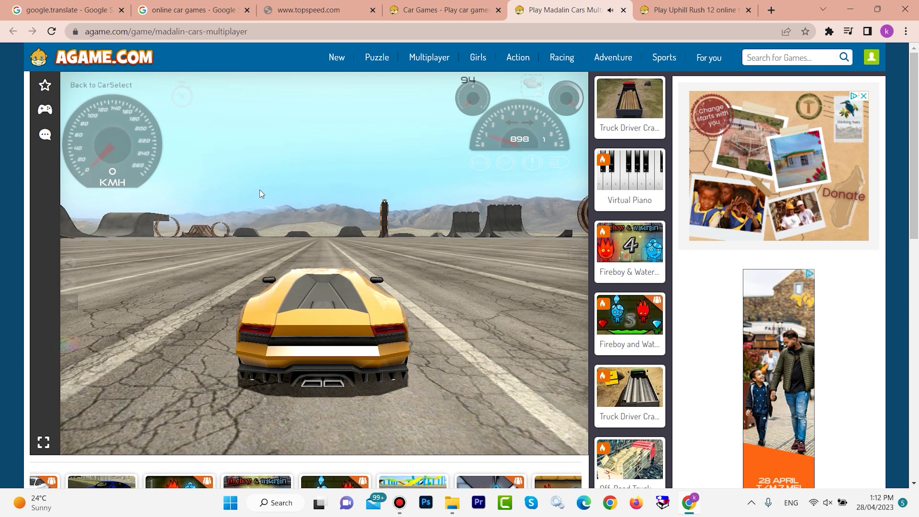
key(super+g)
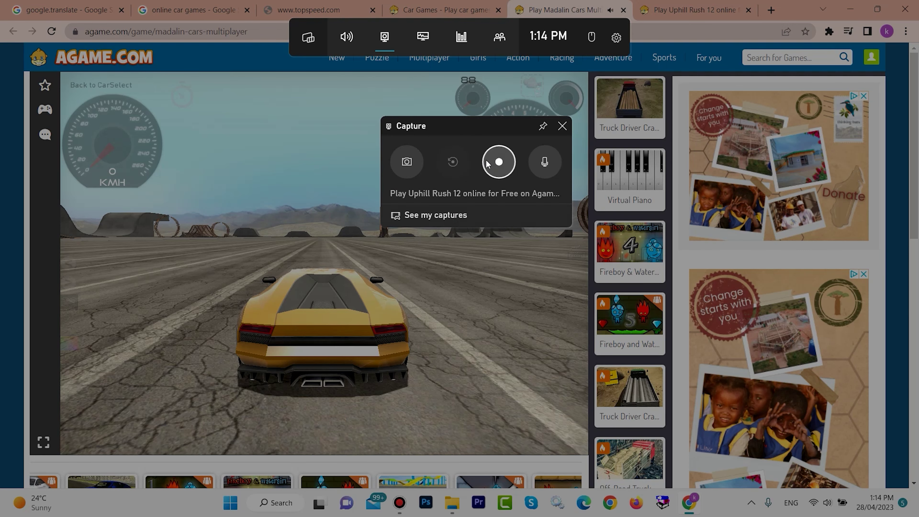
Start recording the car game and dismiss the Game Bar overlay
click(498, 162)
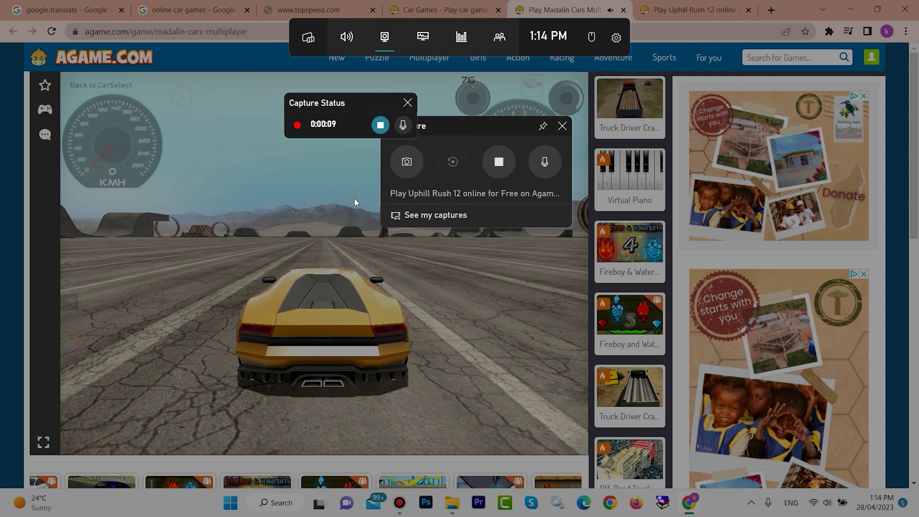
click(426, 316)
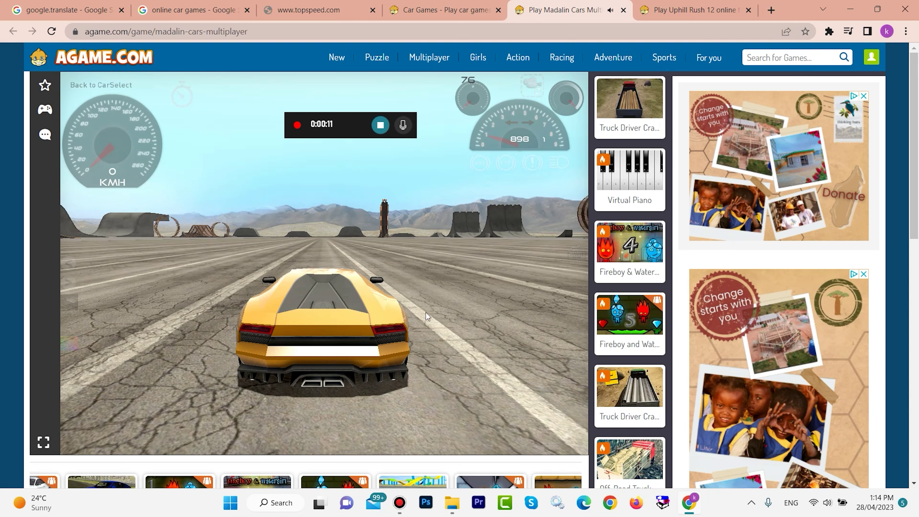
Accelerate the yellow car down the road to top speed
key(Up)
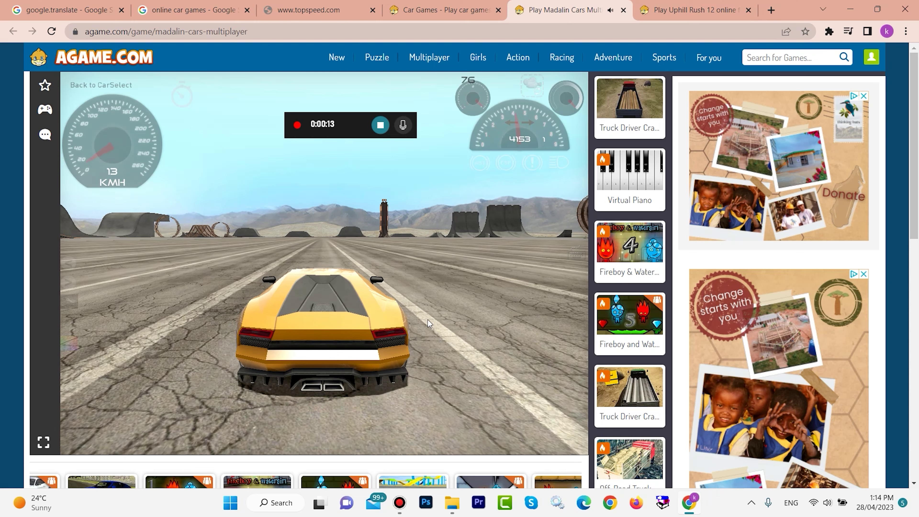
key(Up)
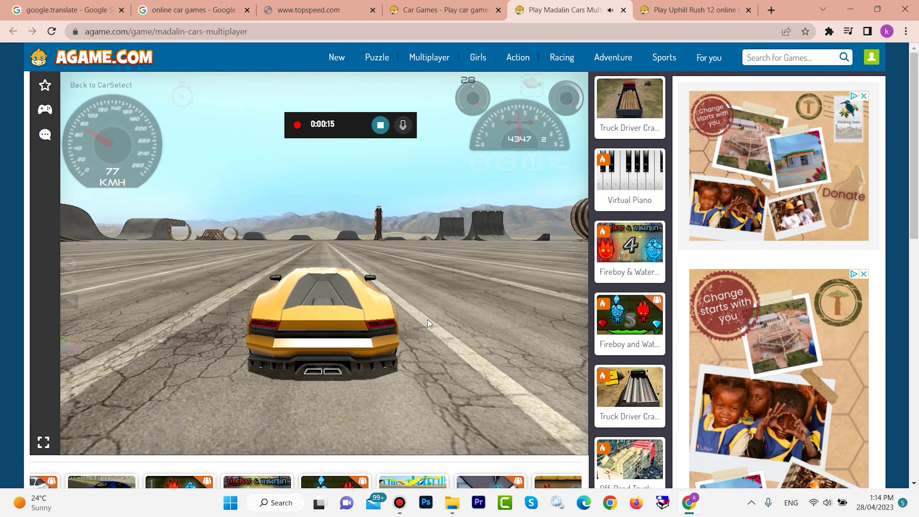
key(Up)
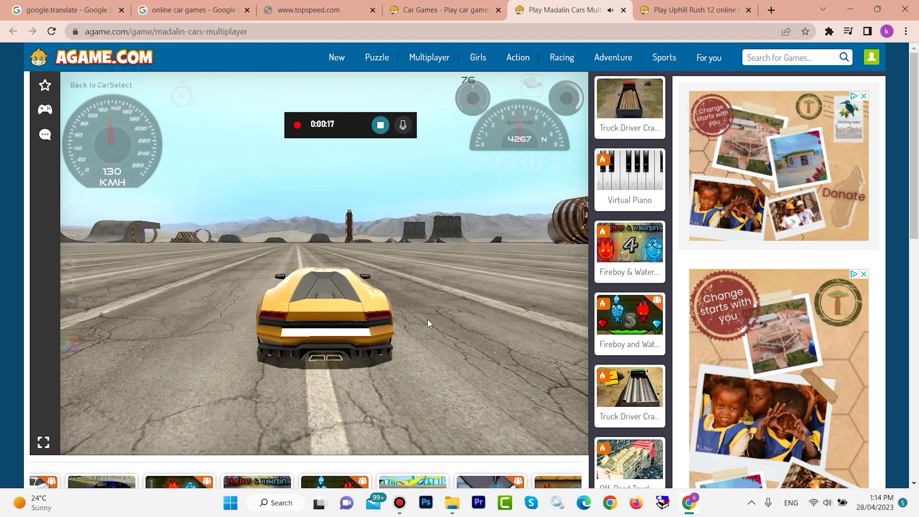
key(Up)
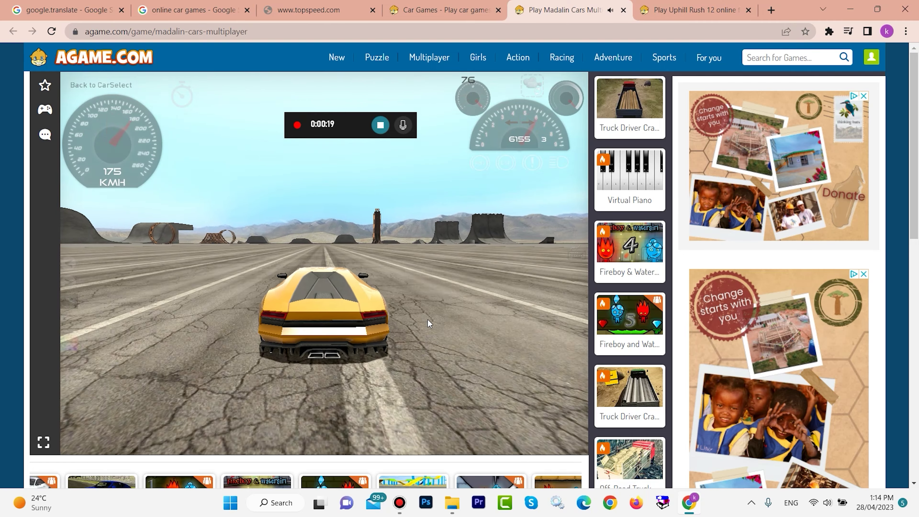
key(Up)
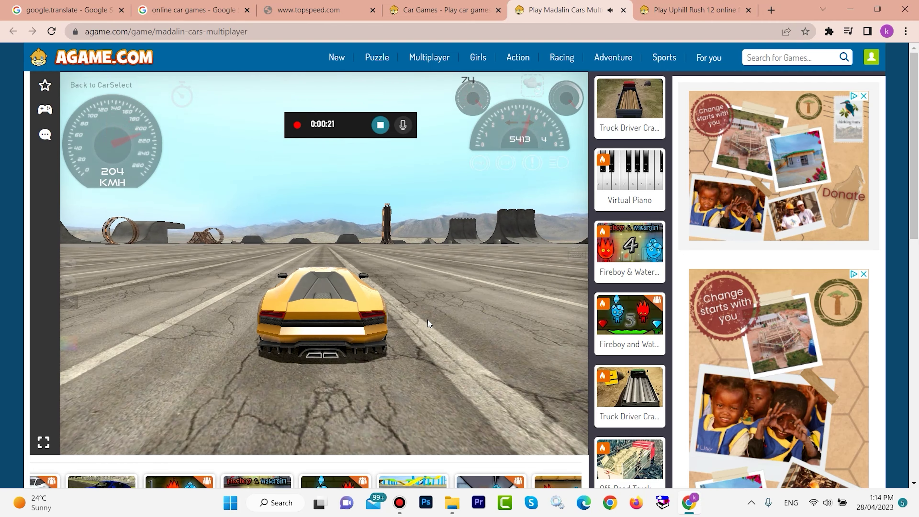
key(Up)
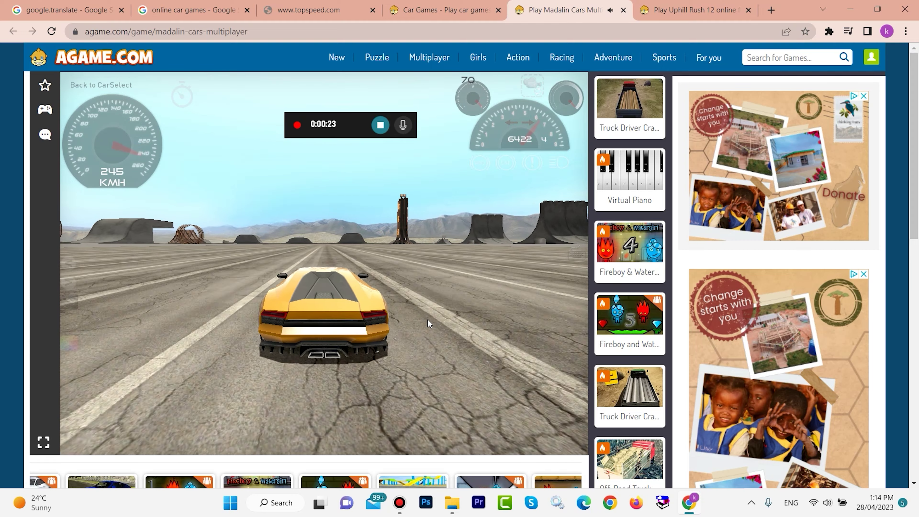
key(Up)
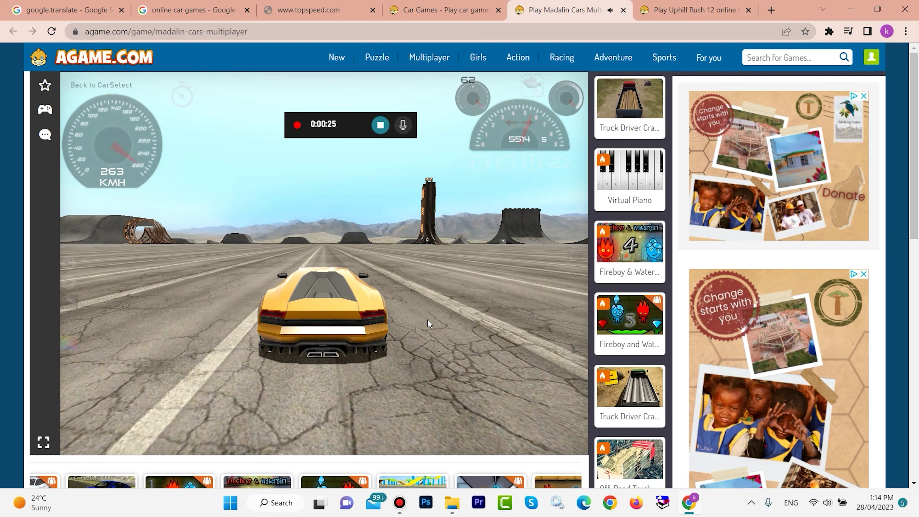
key(Up)
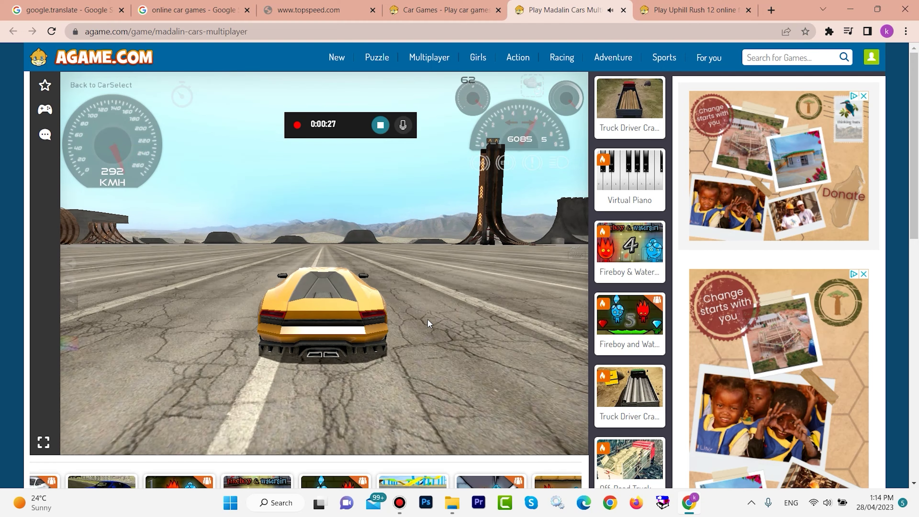
key(Up)
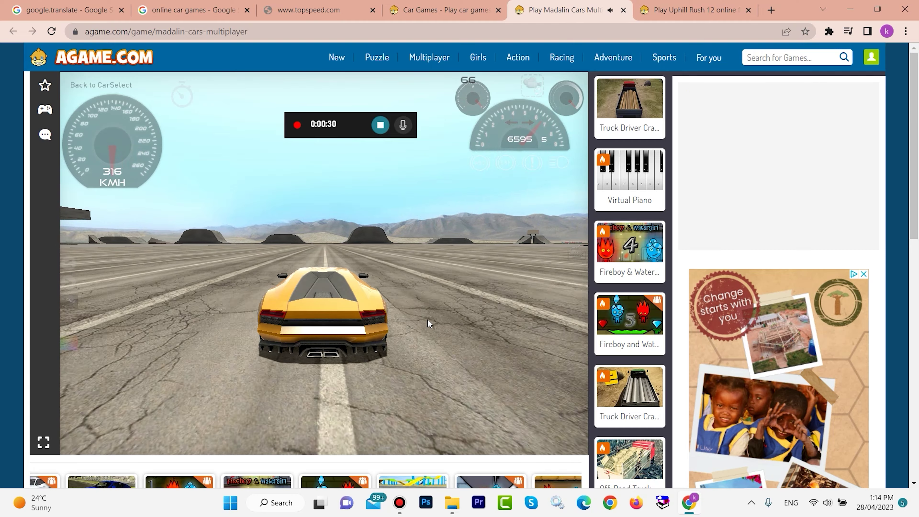
key(Up)
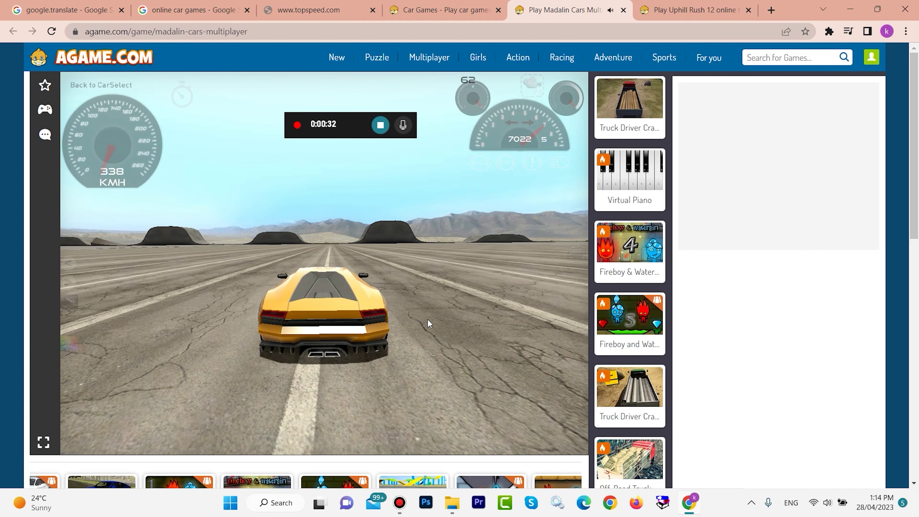
key(Up)
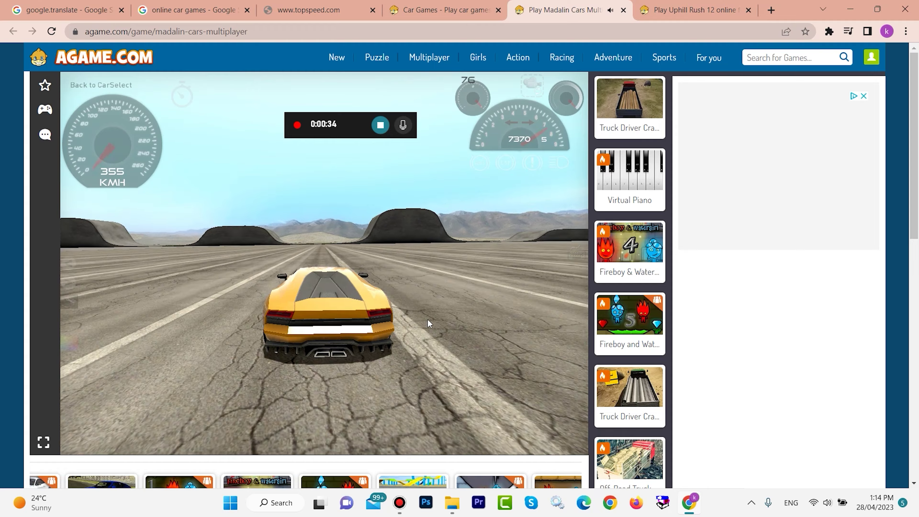
key(Up)
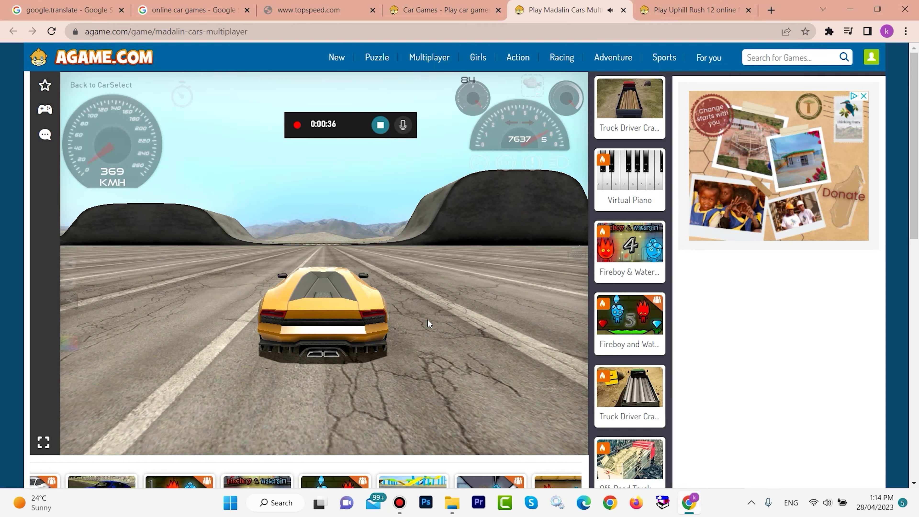
Steer left toward the ramp, climb it, and stop the recording at about 1:40
key(Left)
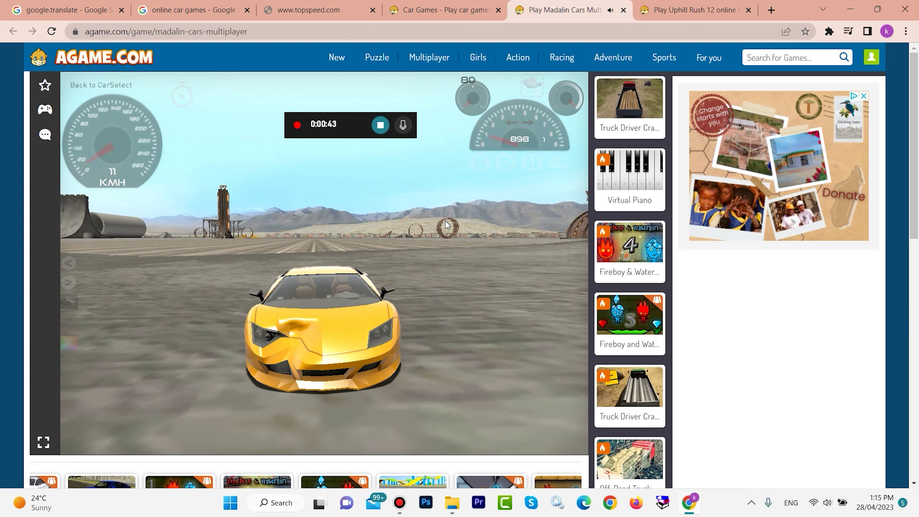
key(Up)
key(Up)
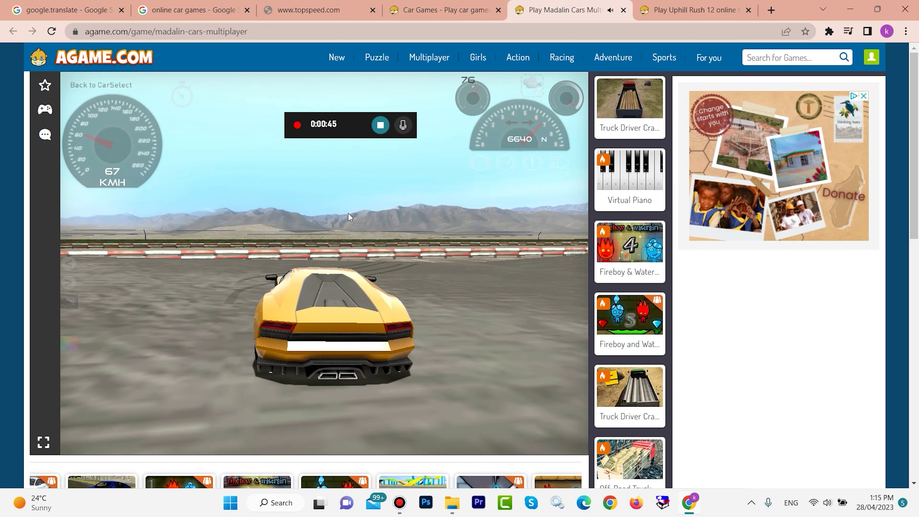
key(Left)
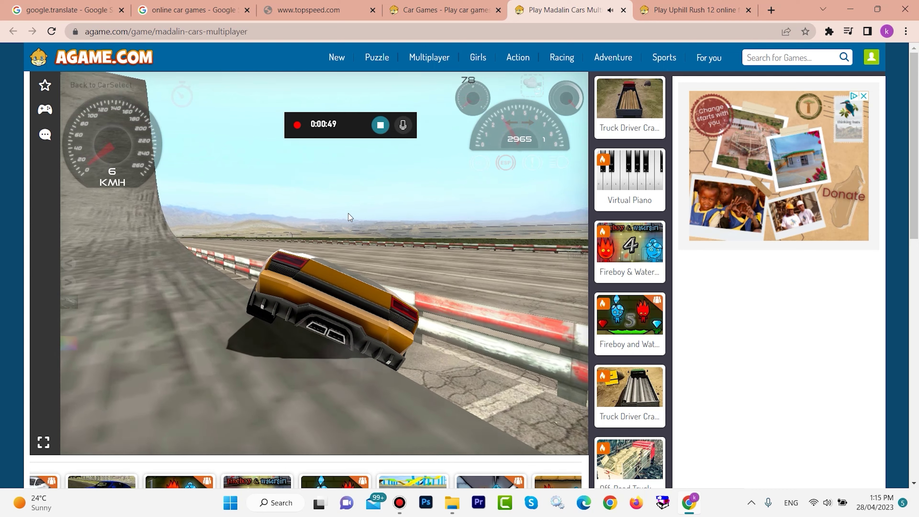
key(Up)
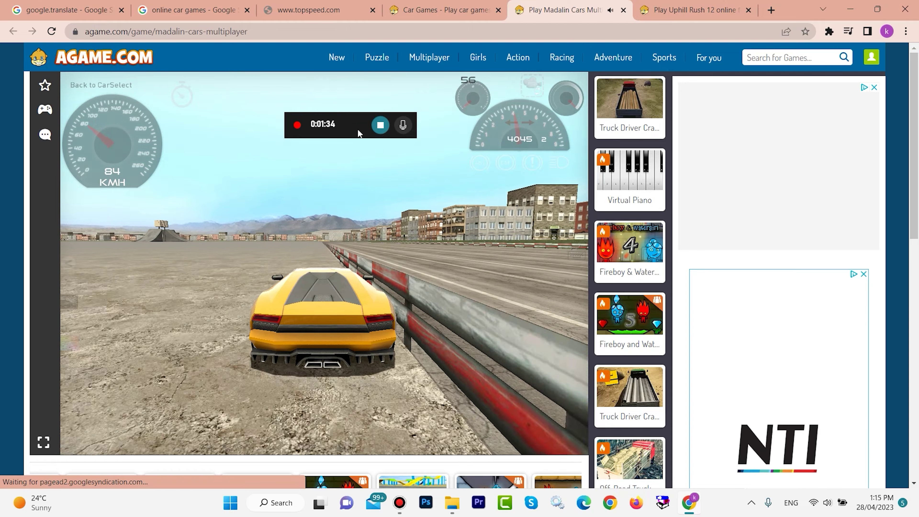
click(380, 129)
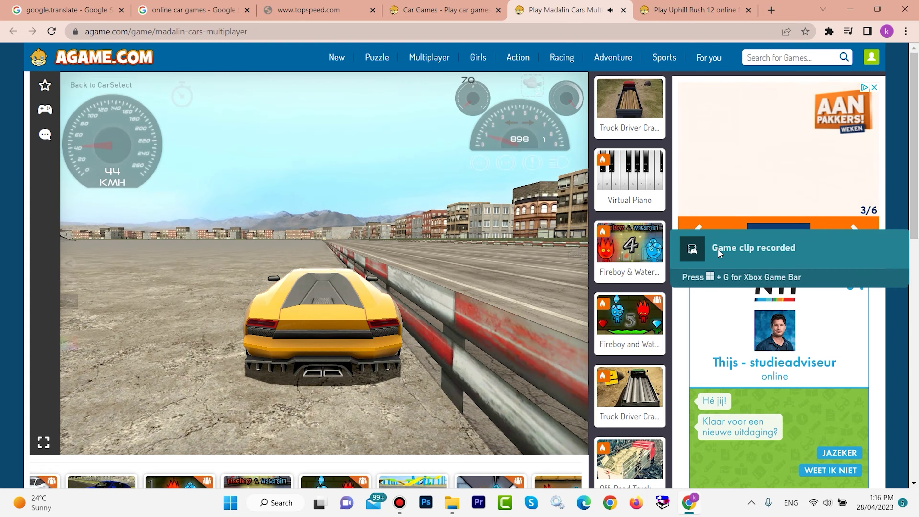
Preview the new clip from the 'Game clip recorded' notification, then close Game Bar and Chrome
click(728, 248)
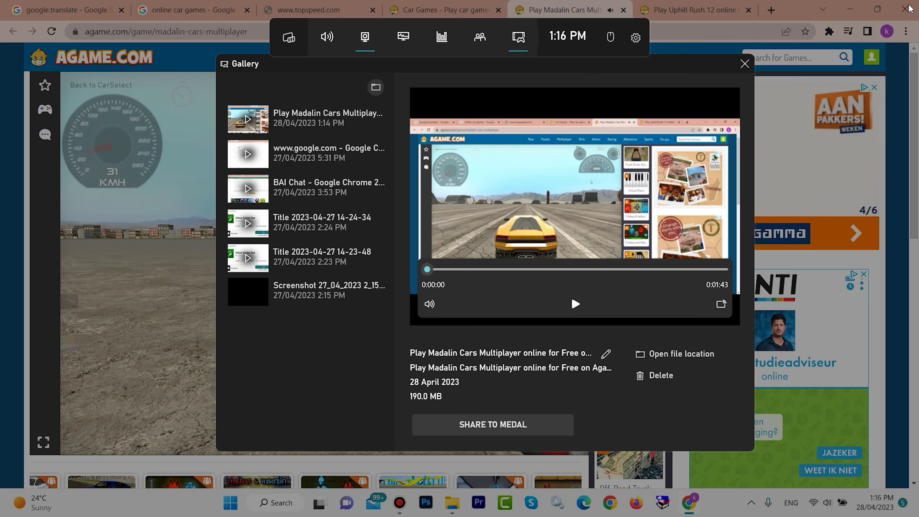
key(Escape)
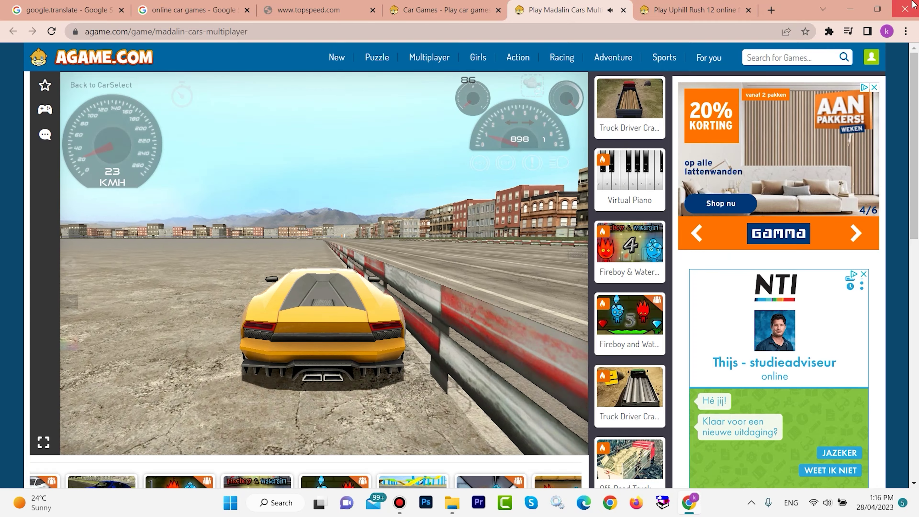
click(905, 9)
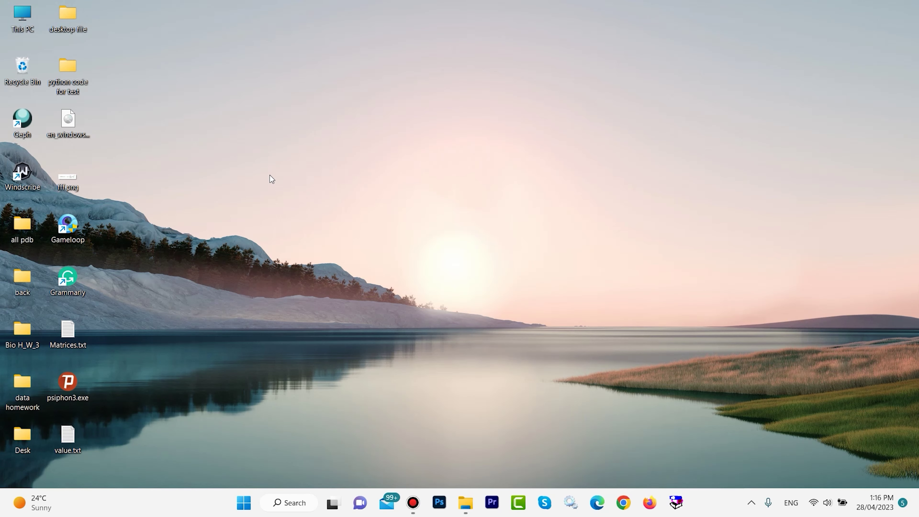
Browse This PC > Videos > Captures and open the recorded Madalin Cars clip
double_click(19, 20)
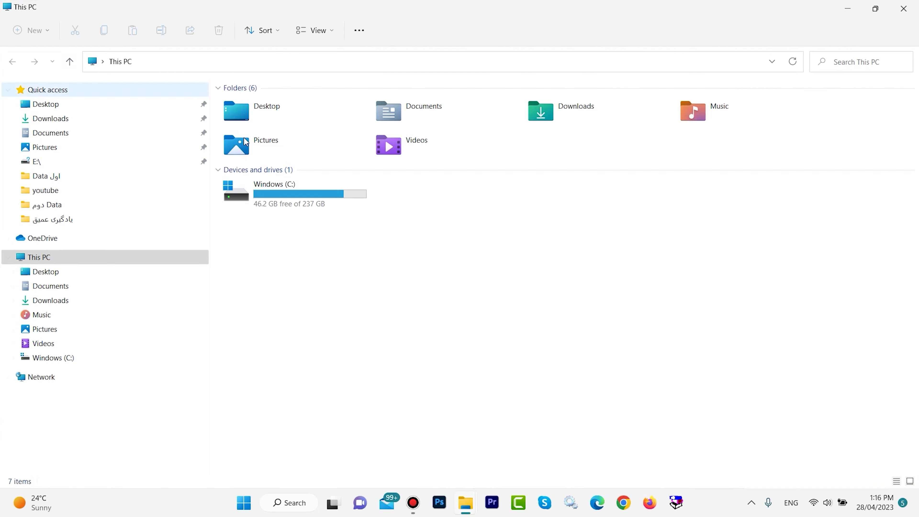
double_click(454, 152)
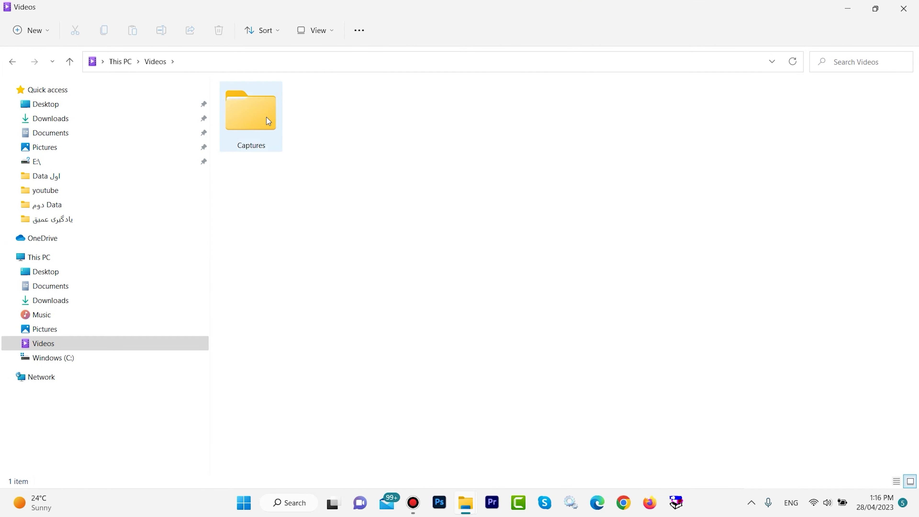
double_click(266, 117)
click(311, 145)
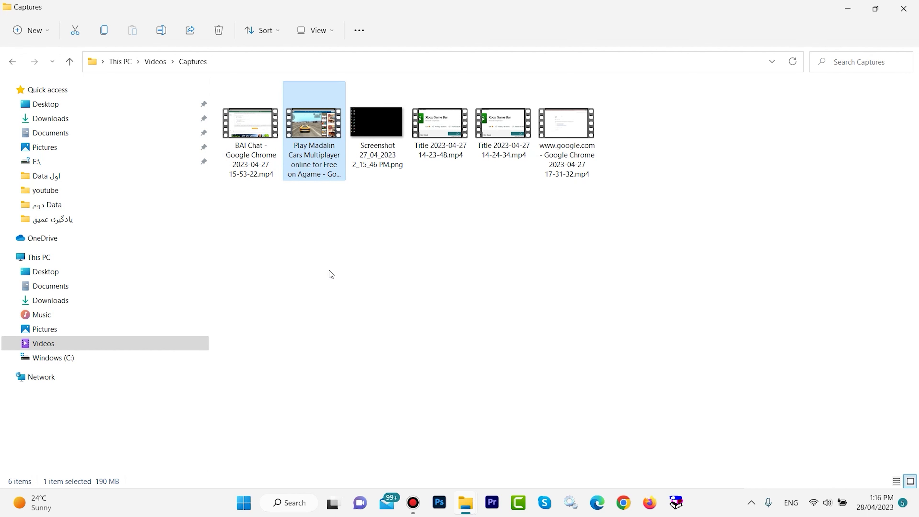
drag(343, 255, 307, 110)
drag(309, 233, 320, 119)
double_click(320, 119)
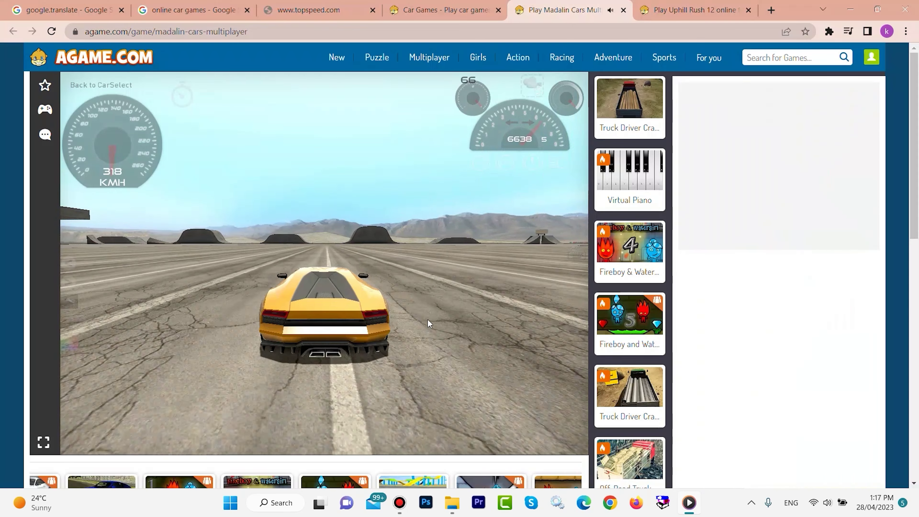
Pause the playing car-game clip at 0:00:36 and bring up the Start menu
mouse_move(384, 260)
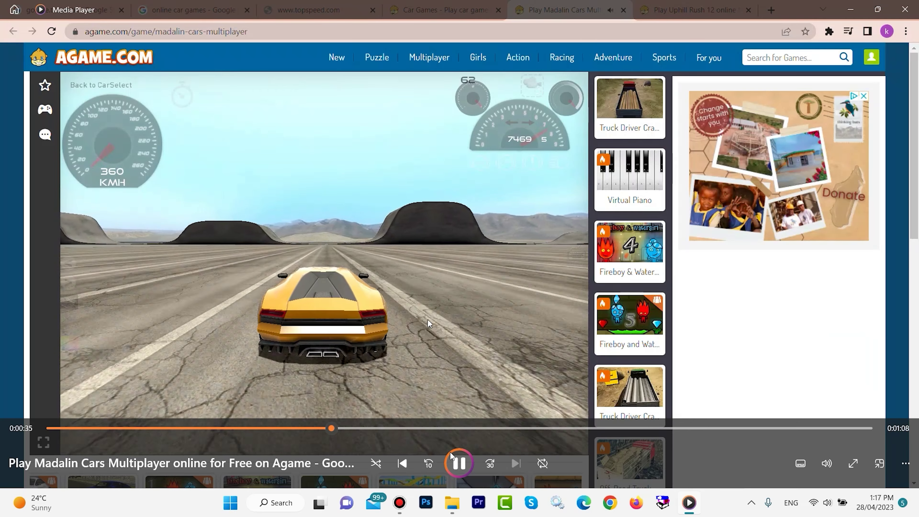
key(space)
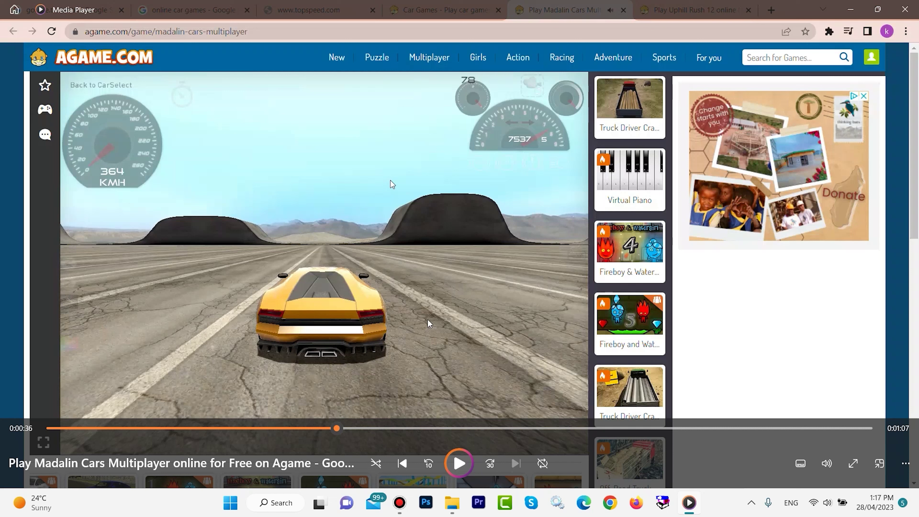
key(super)
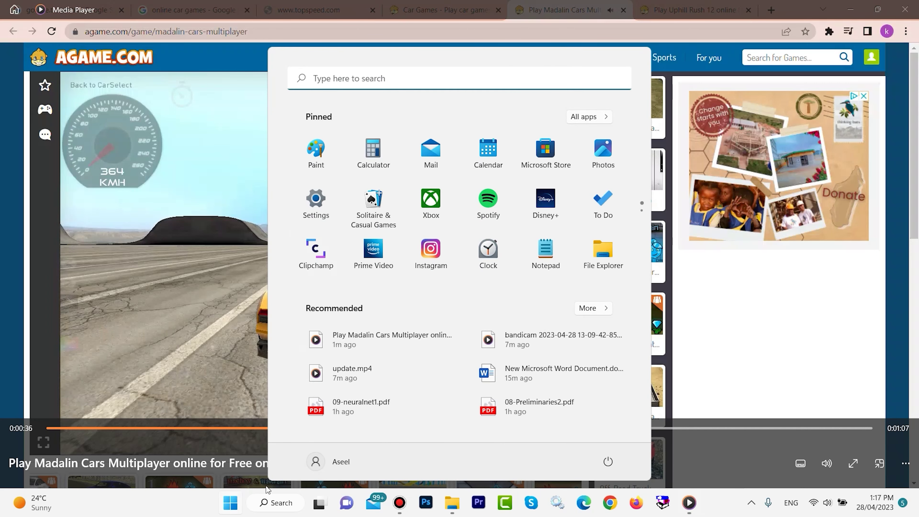
Search Windows for 'game bar' and launch Xbox Game Bar, reopening its Gallery
click(274, 510)
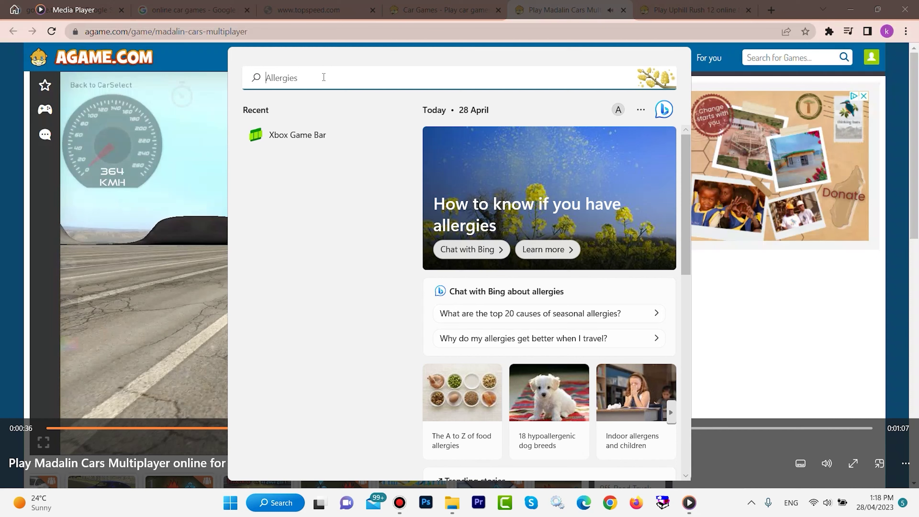
text(game a)
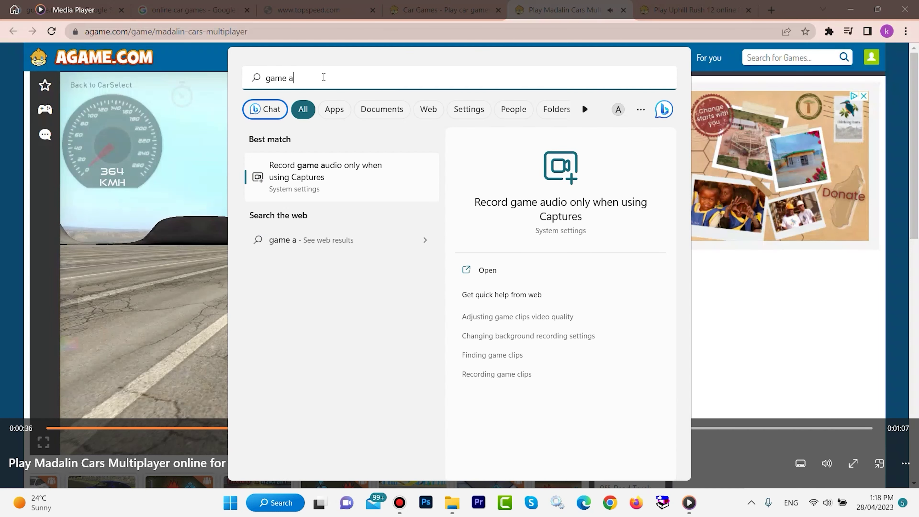
key(BackSpace)
text(bar)
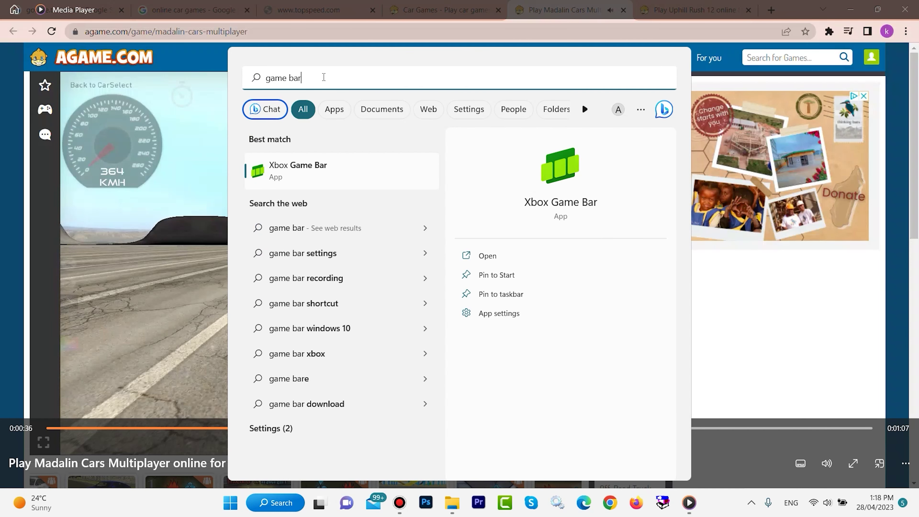
key(Return)
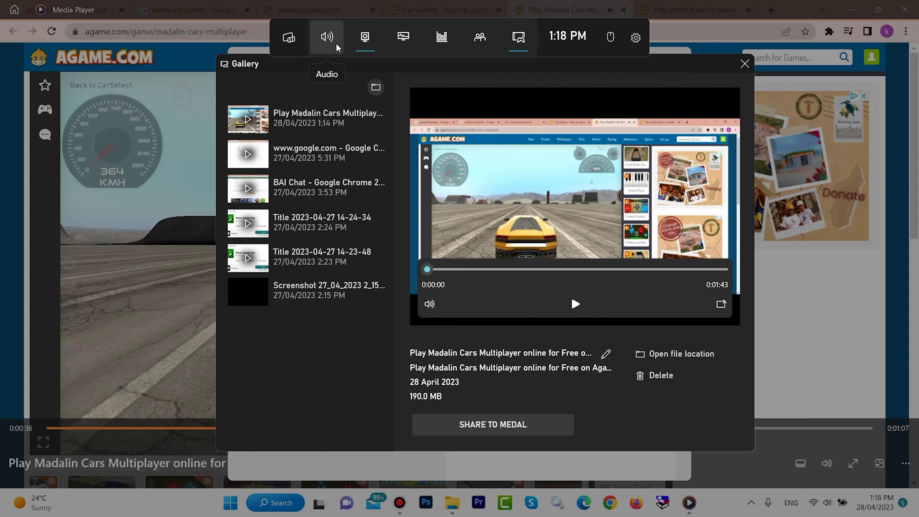
Show the Audio, Performance and Resources widgets, then open Game Bar Settings to Shortcuts
click(322, 43)
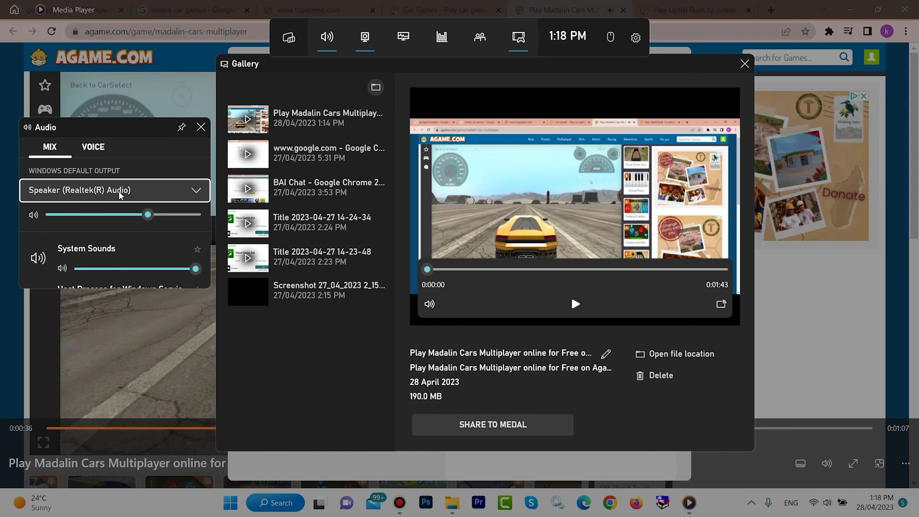
click(402, 38)
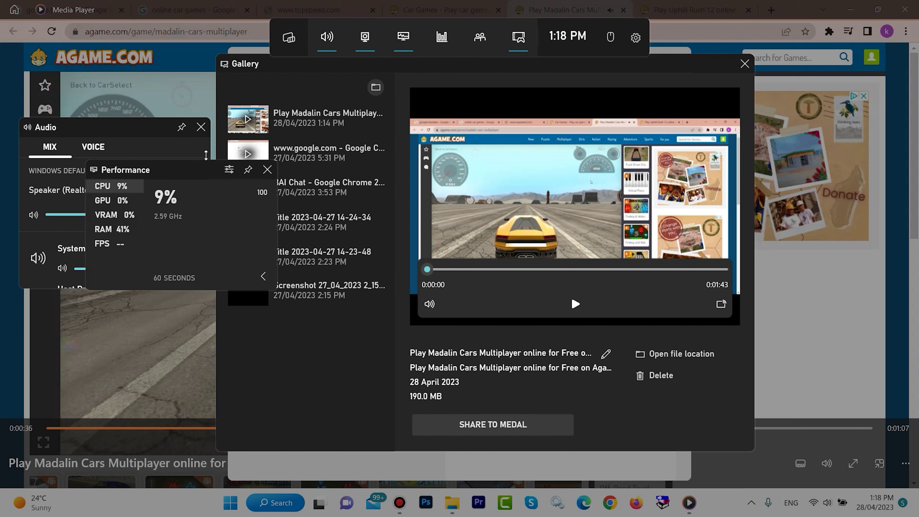
drag(176, 170, 170, 195)
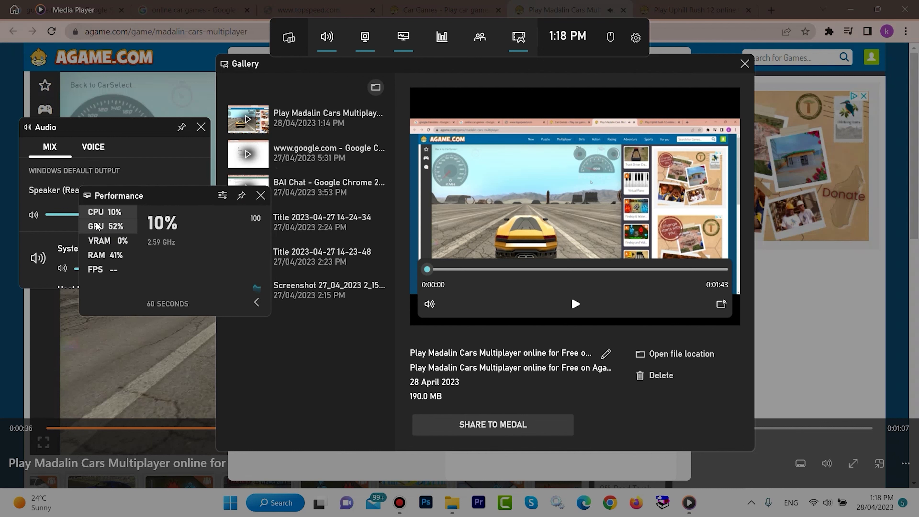
click(442, 37)
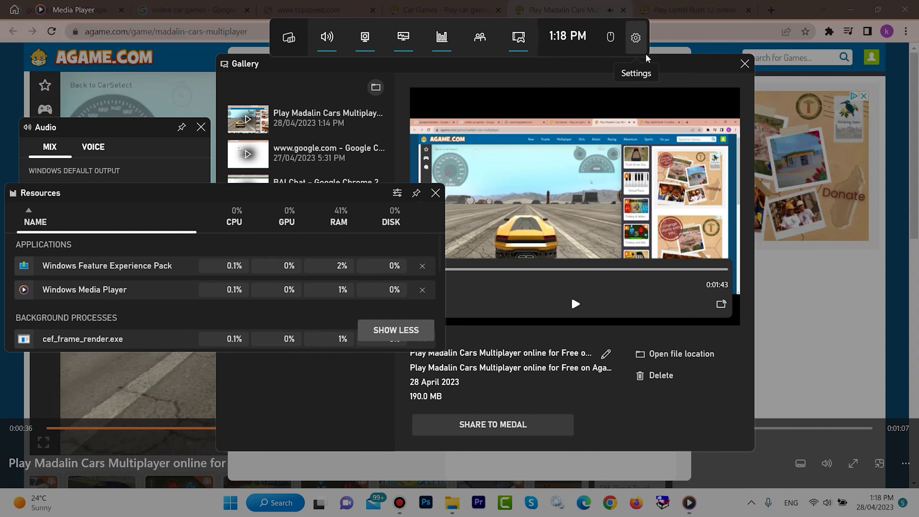
click(638, 41)
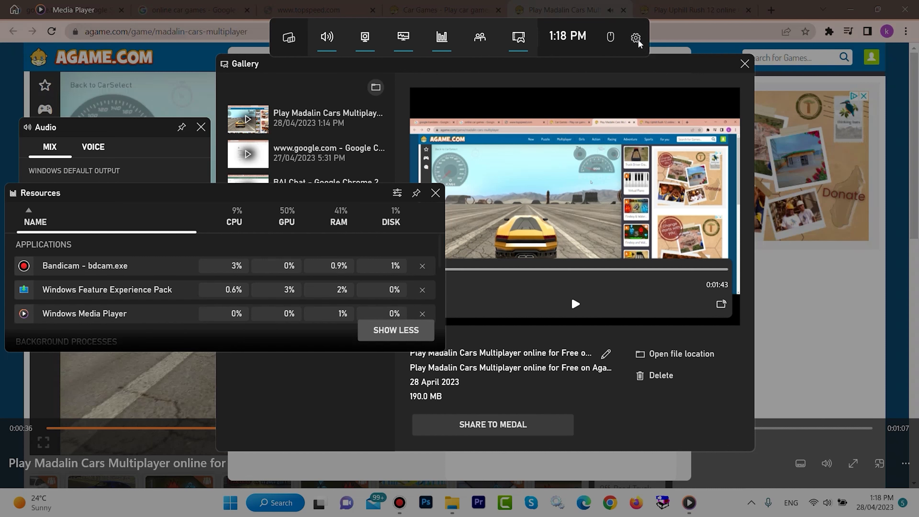
click(334, 140)
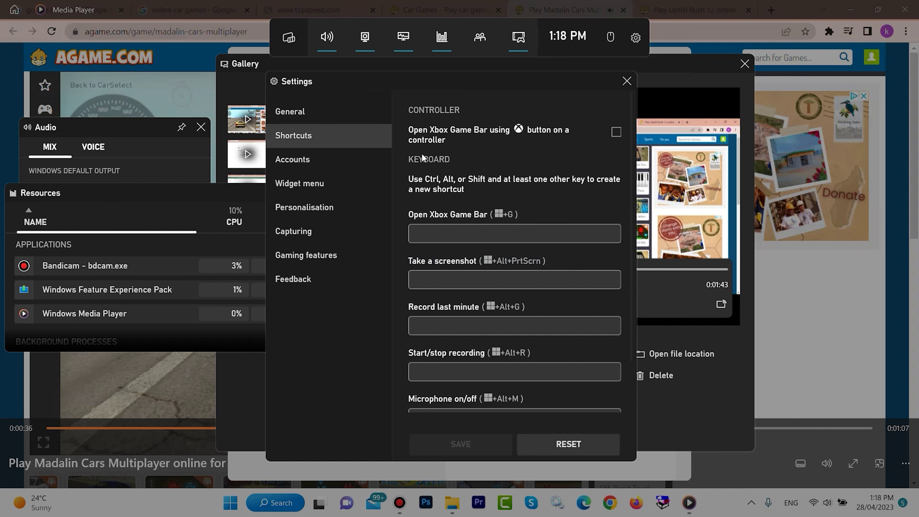
On the Personalisation settings page, try Game Bar's Light theme, then select Dark again
scroll(501, 174, down, 2)
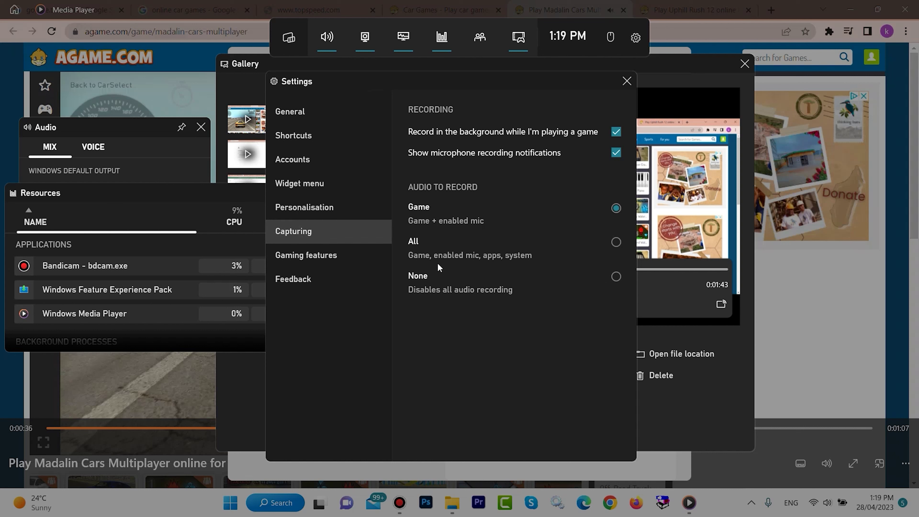
click(326, 210)
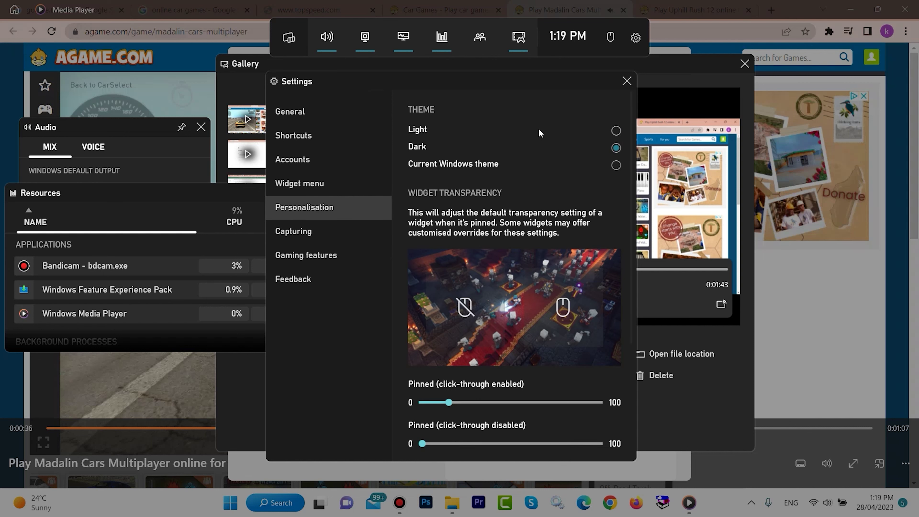
click(616, 131)
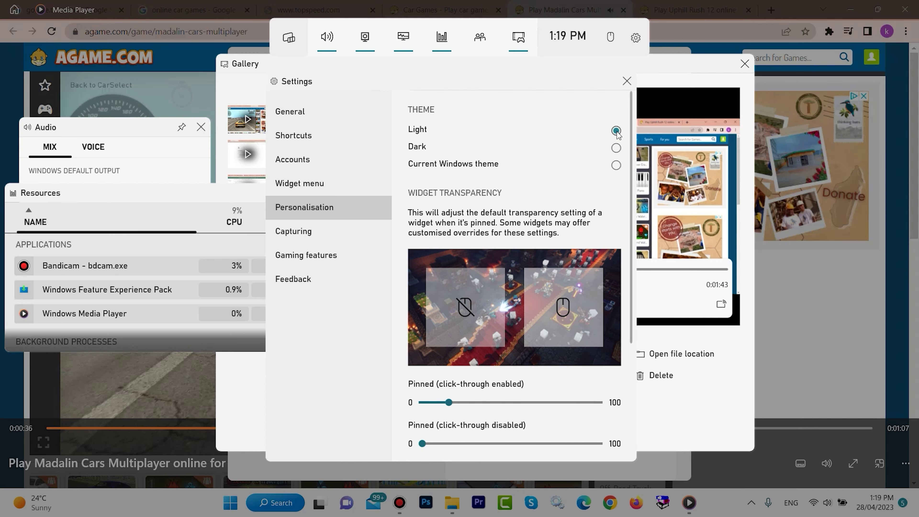
click(616, 148)
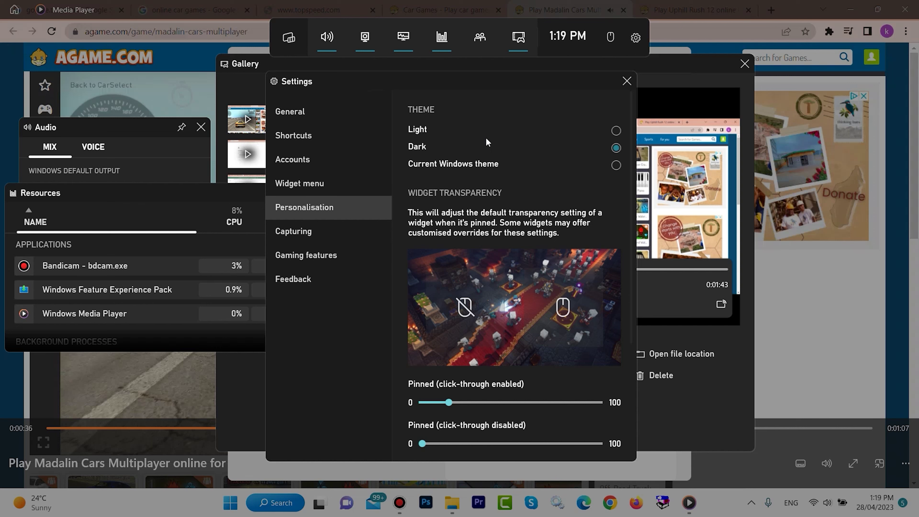